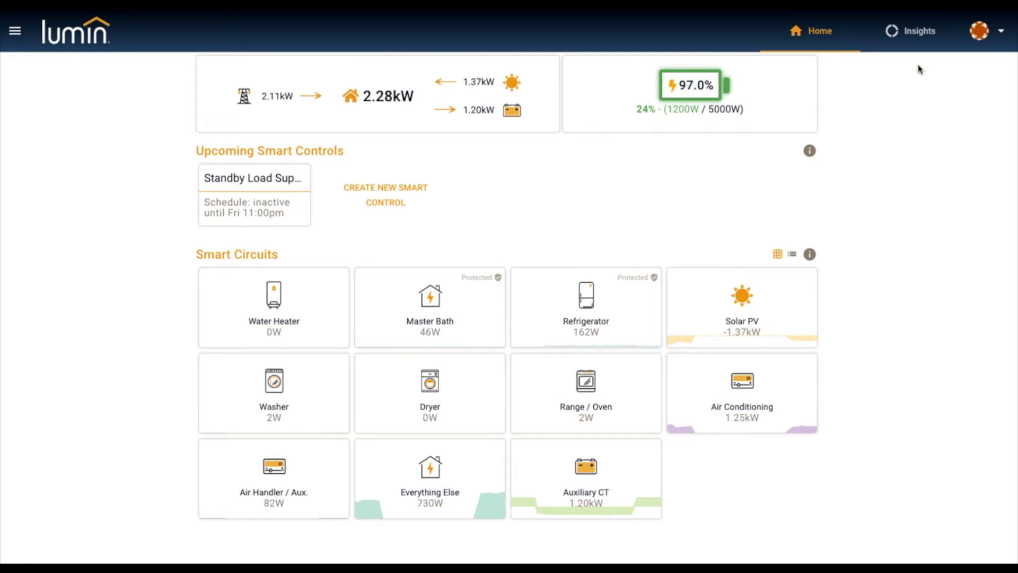
# Switch the Insights power and consumption charts from 24 hours to a 1-hour time range.
pyautogui.click(910, 33)
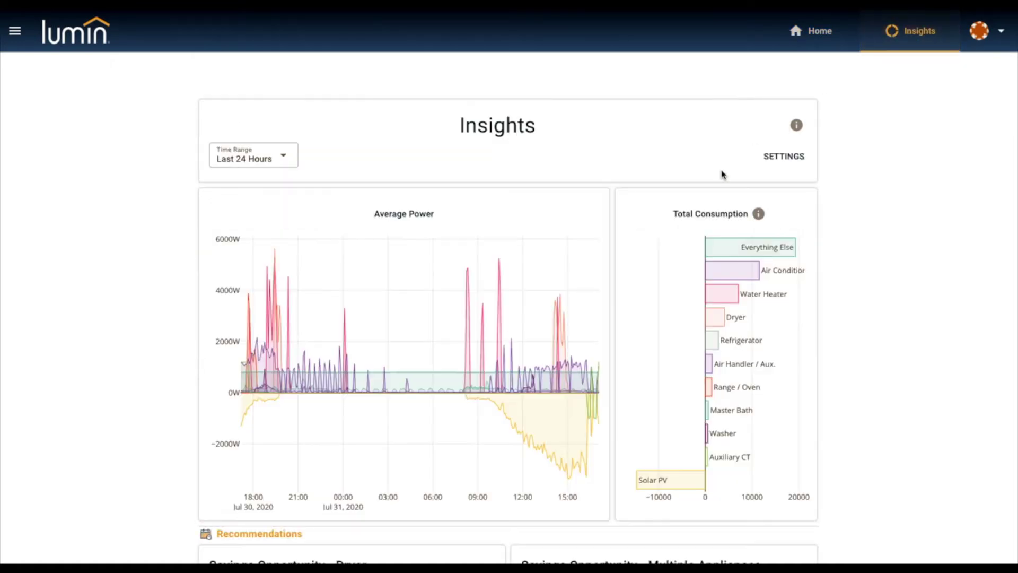
pyautogui.moveTo(569, 258)
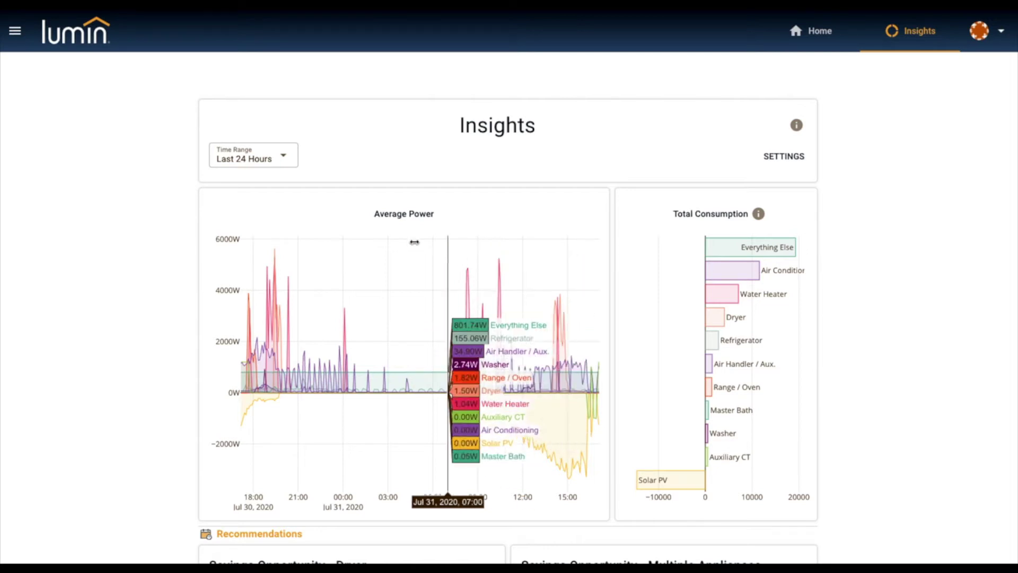
pyautogui.click(285, 158)
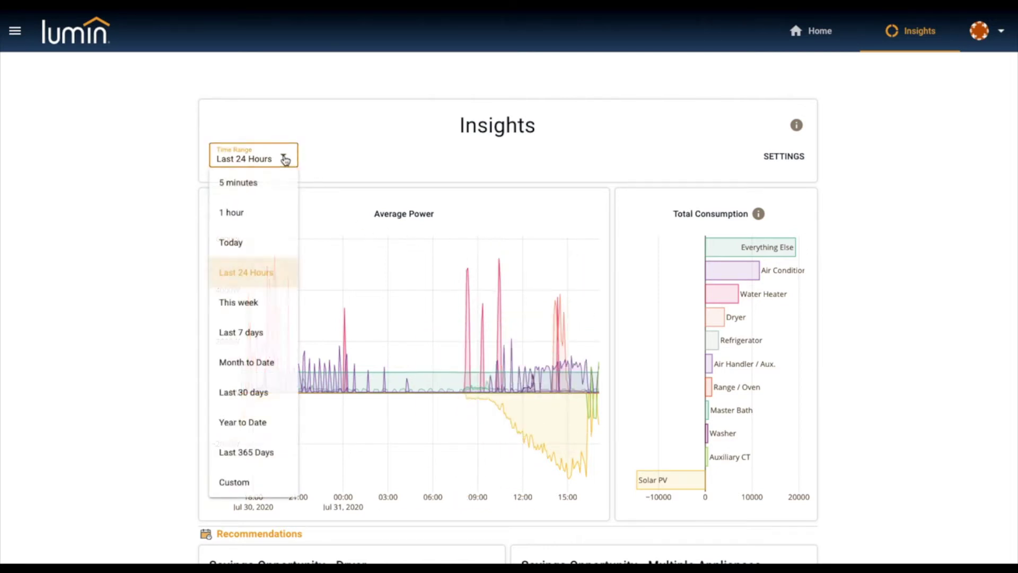
pyautogui.click(264, 216)
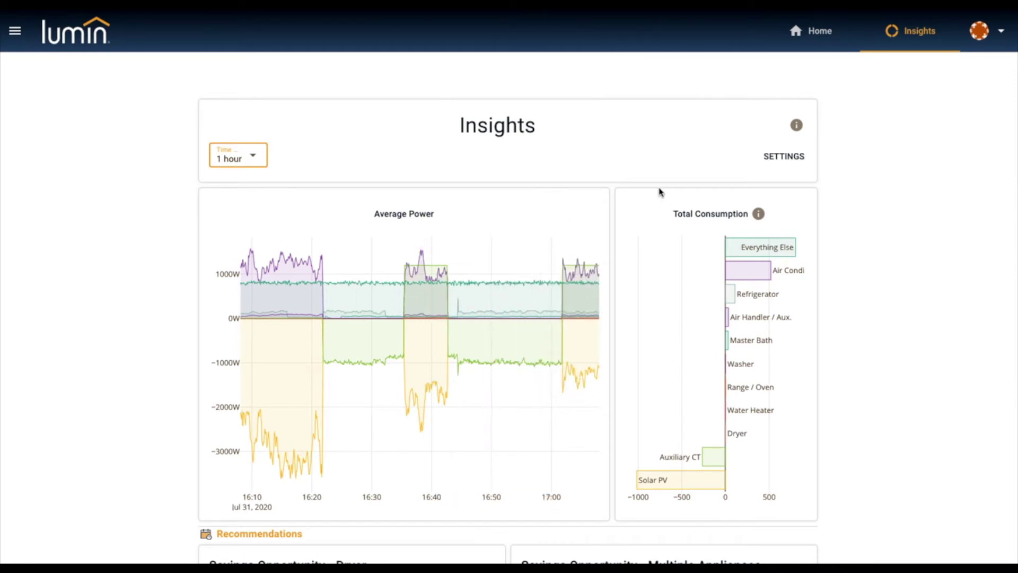
# View the Refrigerator circuit's power chart from Home, then go back to the dashboard.
pyautogui.click(803, 31)
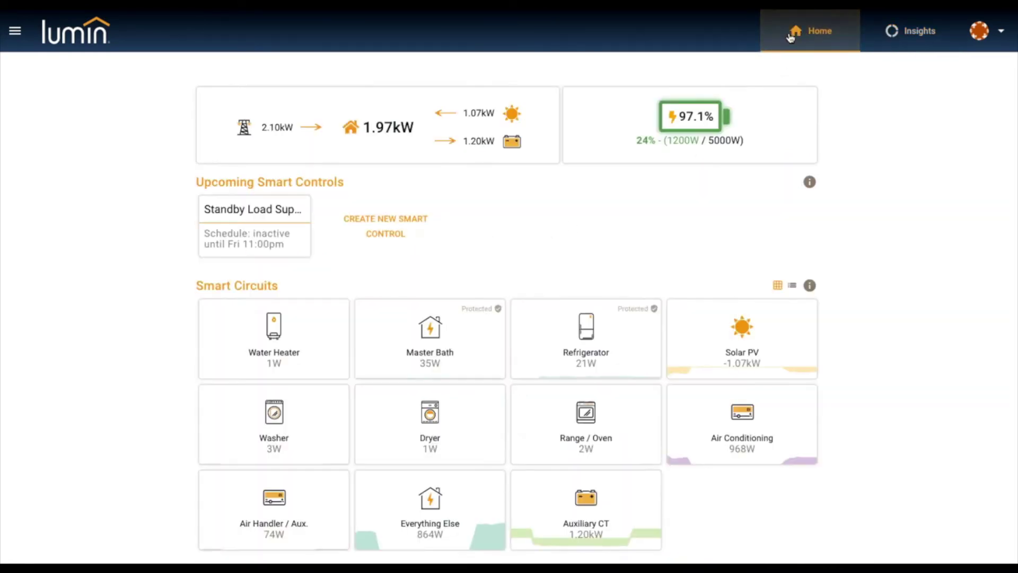
pyautogui.click(587, 337)
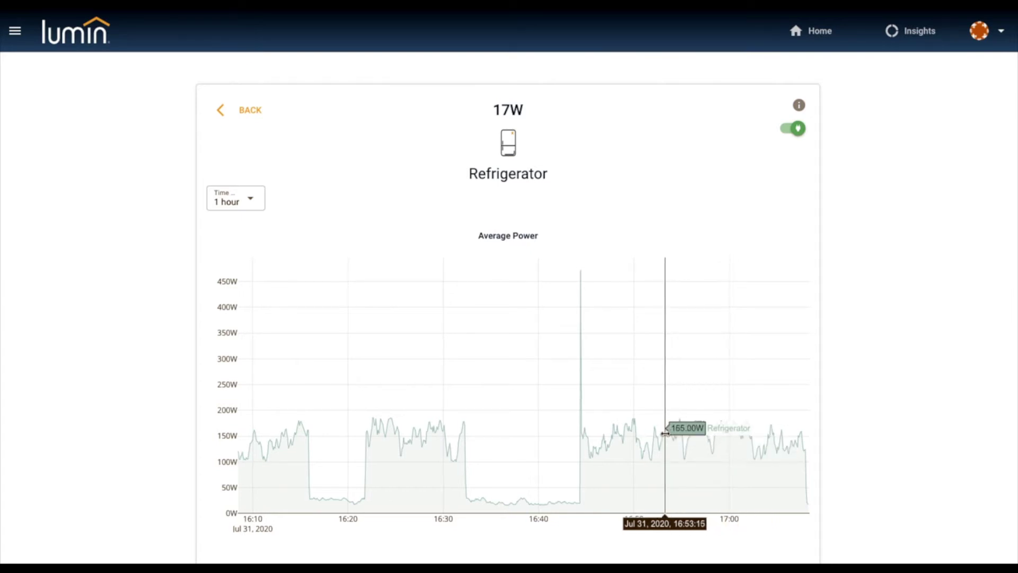
pyautogui.click(240, 115)
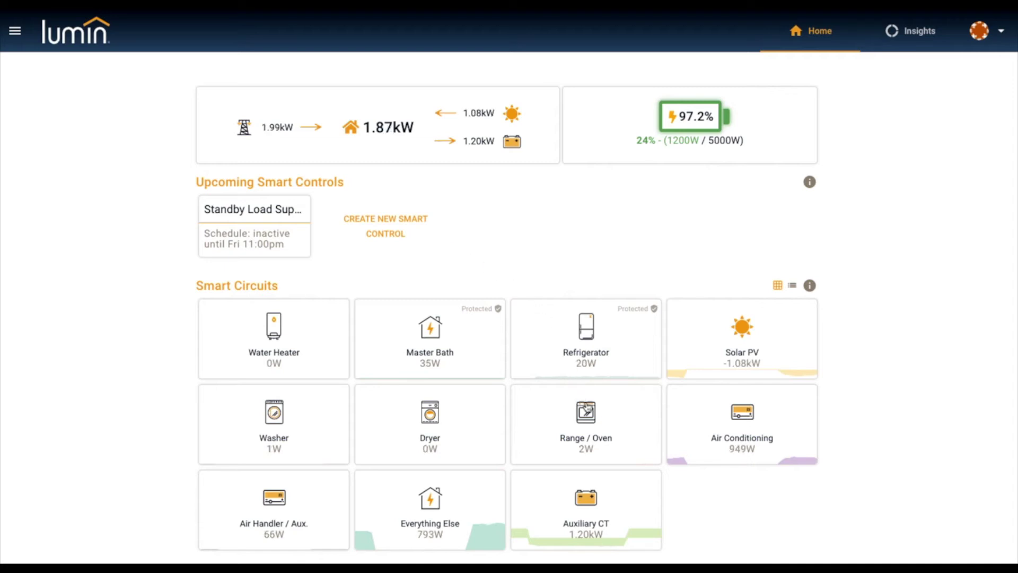
pyautogui.click(593, 419)
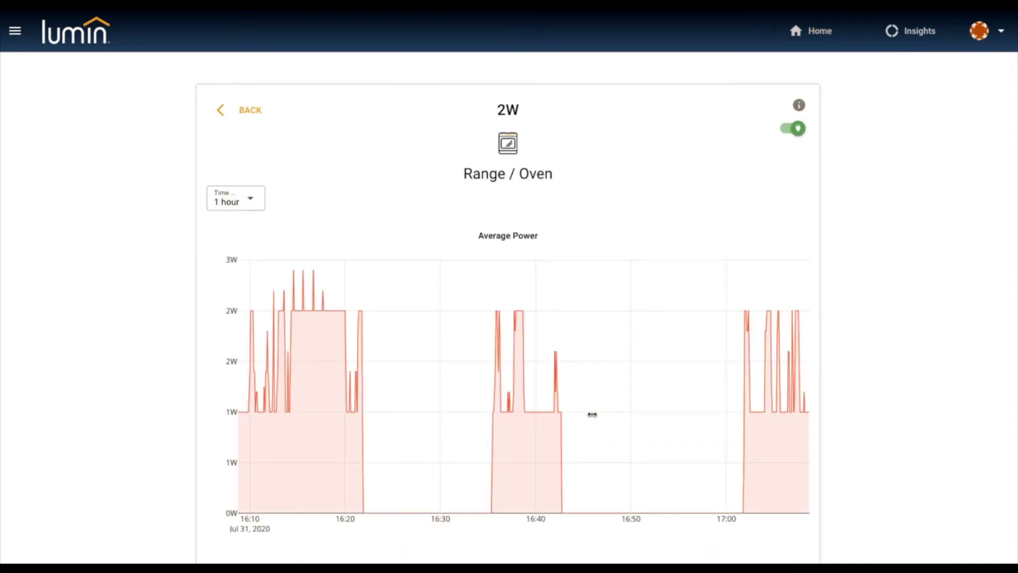
pyautogui.moveTo(586, 412)
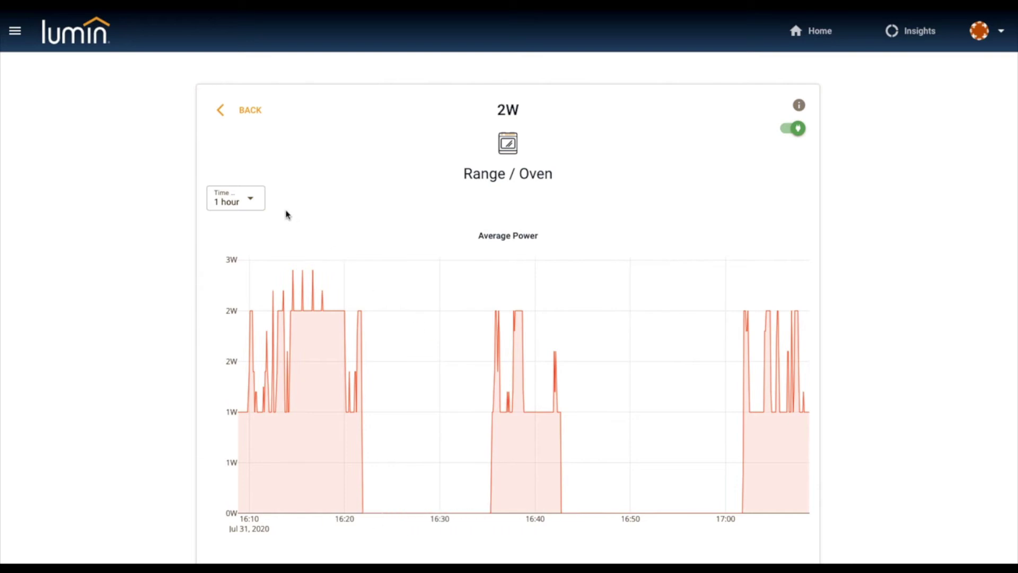
pyautogui.click(256, 202)
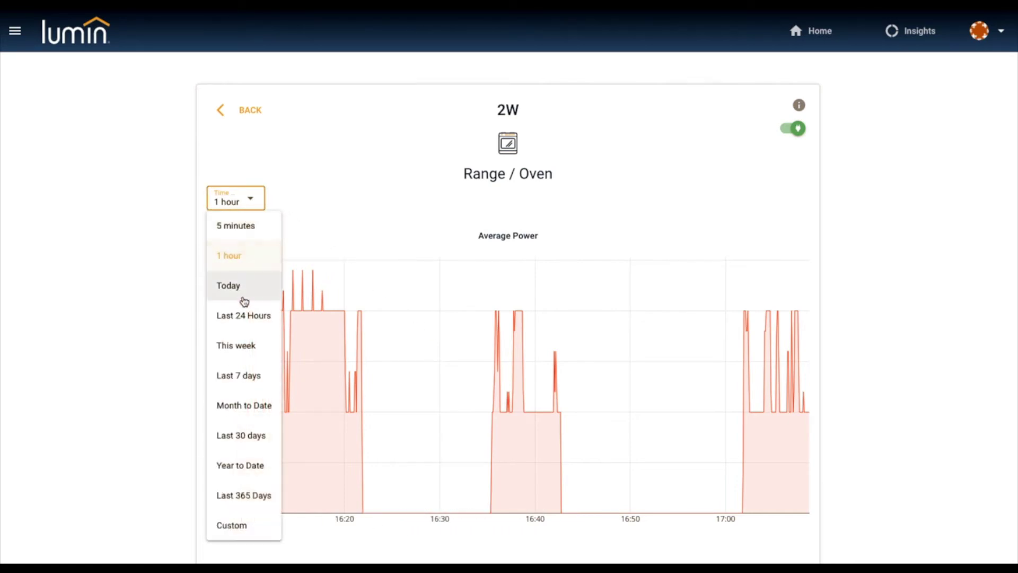
pyautogui.click(243, 316)
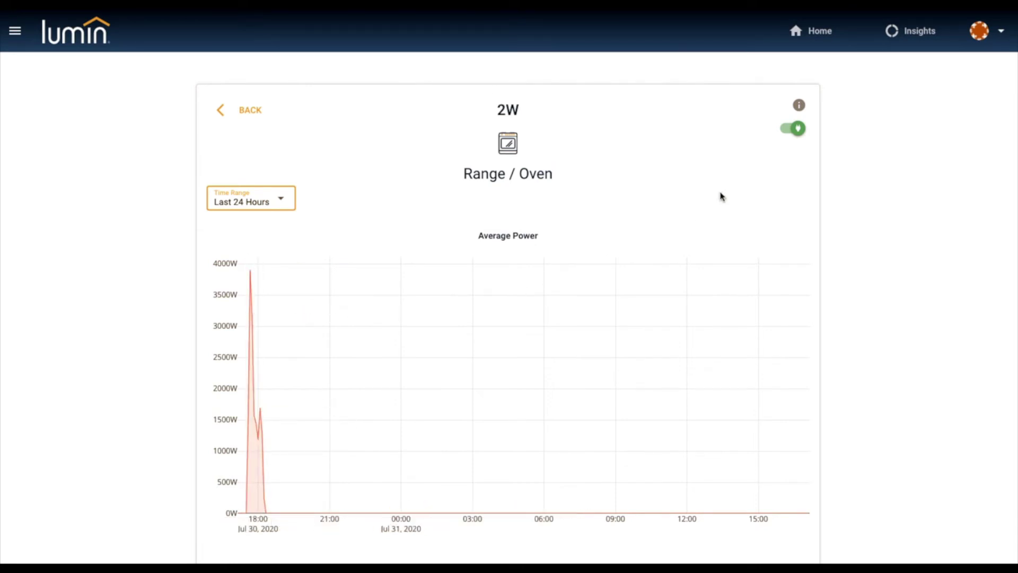
pyautogui.click(789, 131)
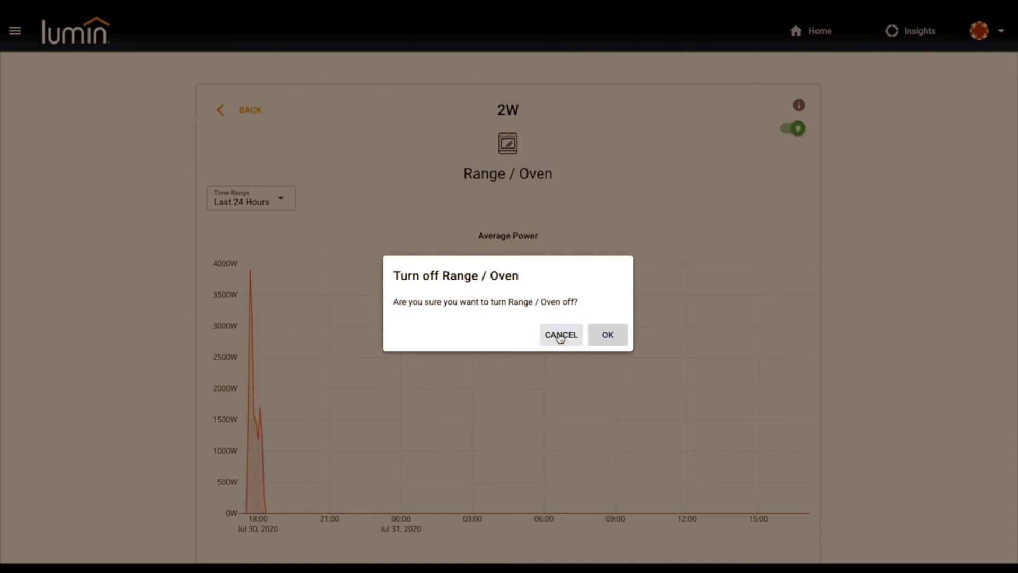
pyautogui.click(560, 336)
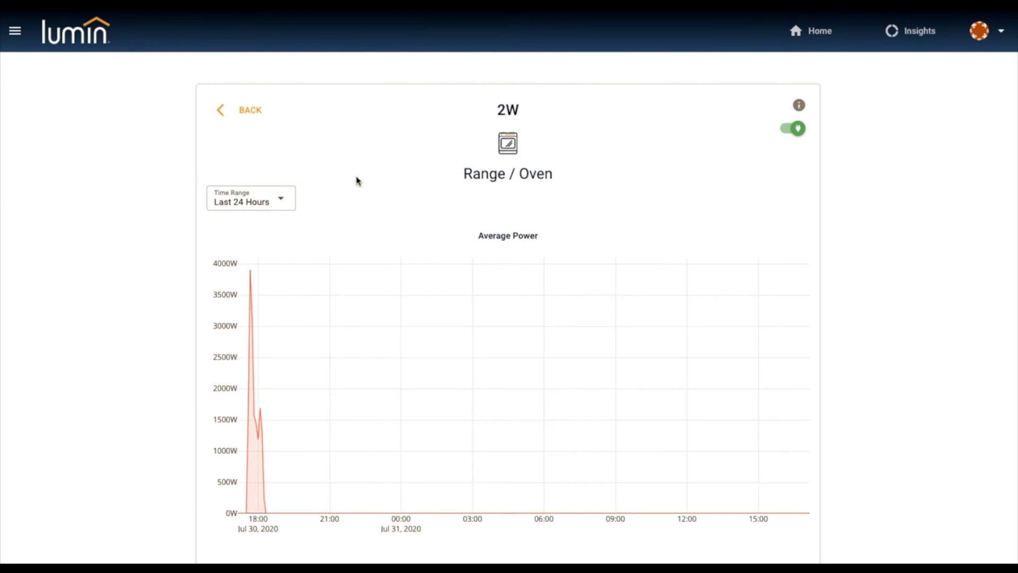
pyautogui.click(254, 116)
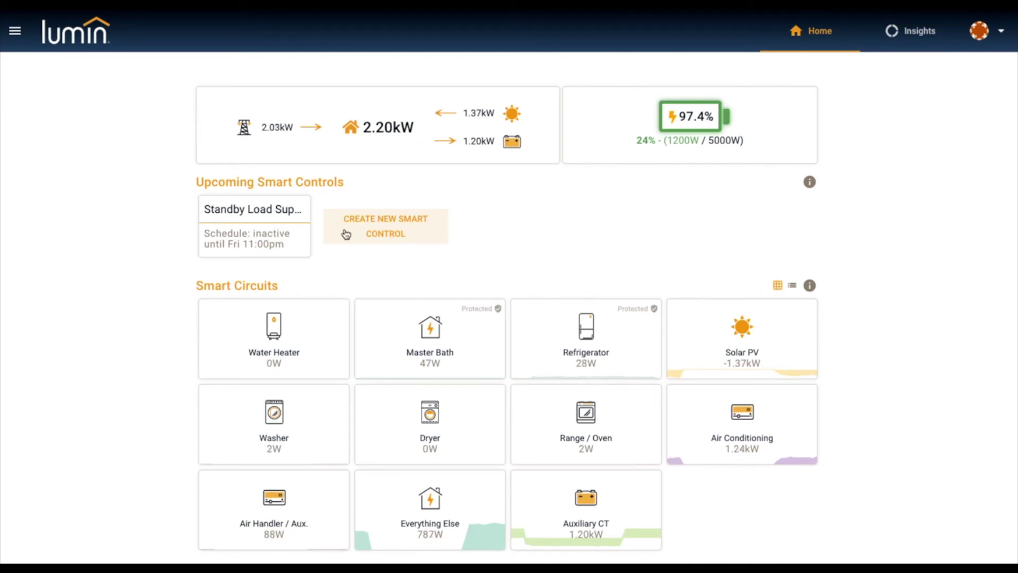
# Open the Standby Load Support schedule and check its circuit list without changing it.
pyautogui.click(362, 233)
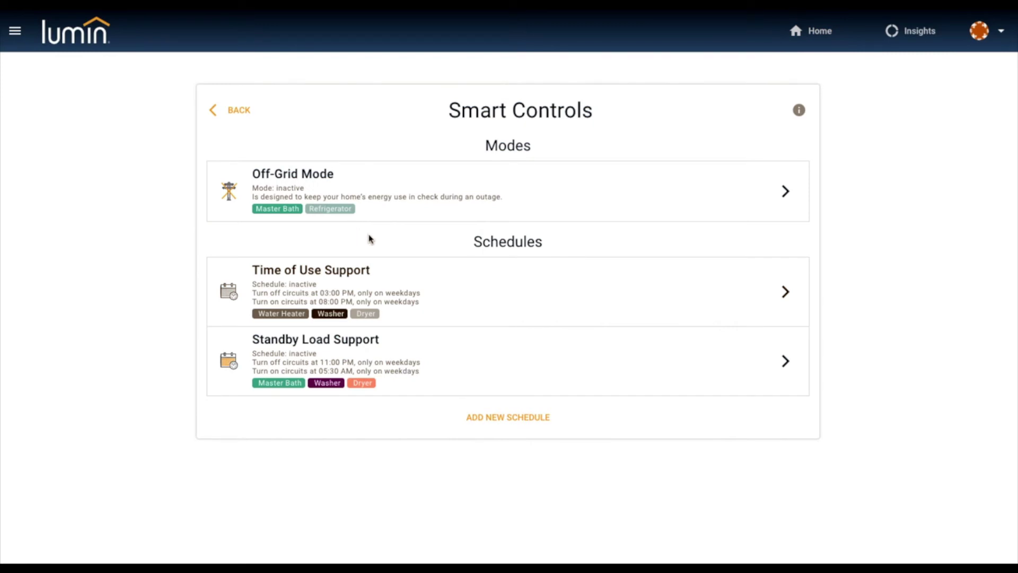
pyautogui.click(537, 340)
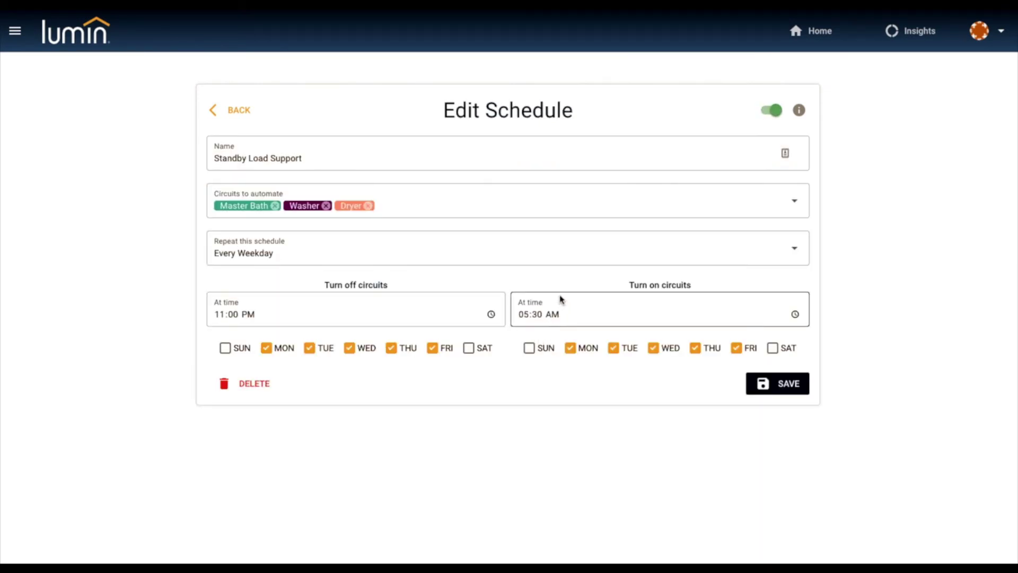
pyautogui.click(792, 202)
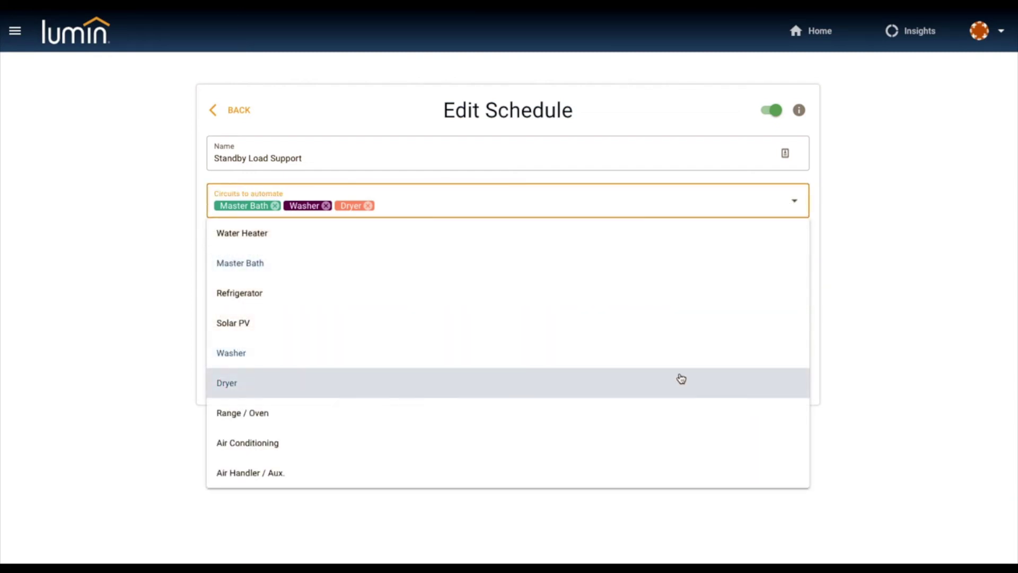
pyautogui.click(792, 203)
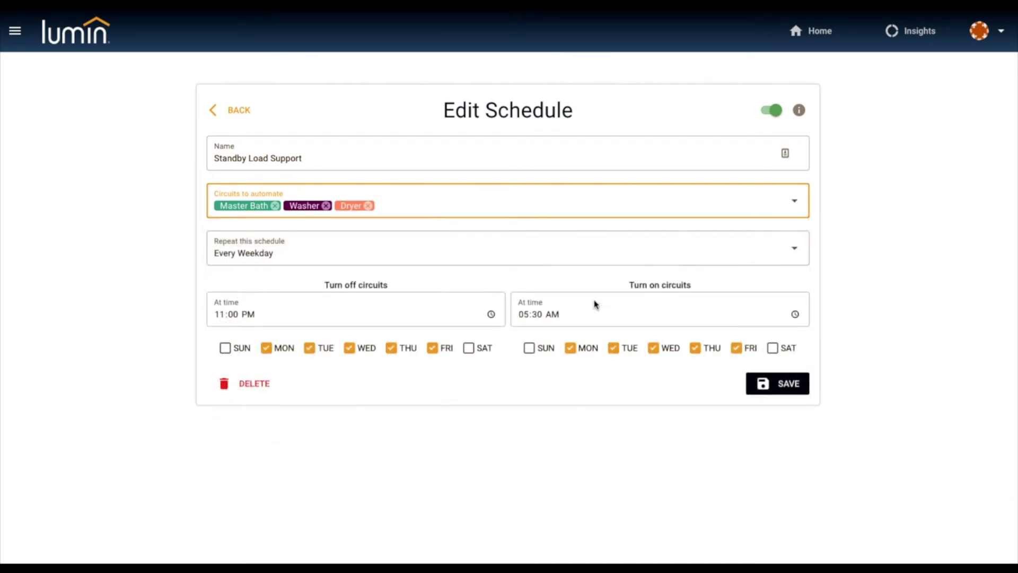
# Review its turn-off and turn-on times and weekday repeat, then return to Smart Controls unchanged.
pyautogui.click(491, 314)
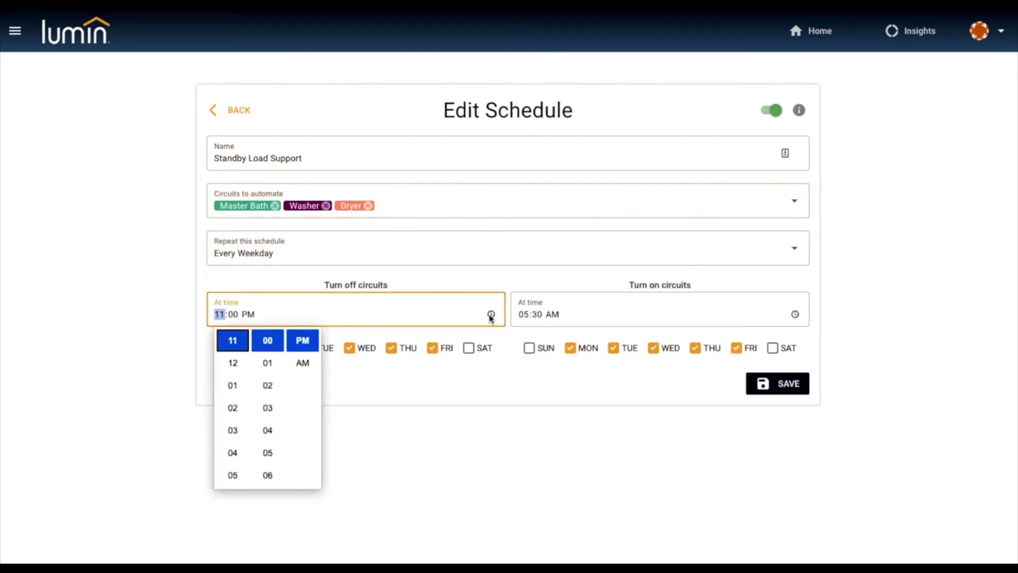
pyautogui.click(584, 319)
pyautogui.click(795, 314)
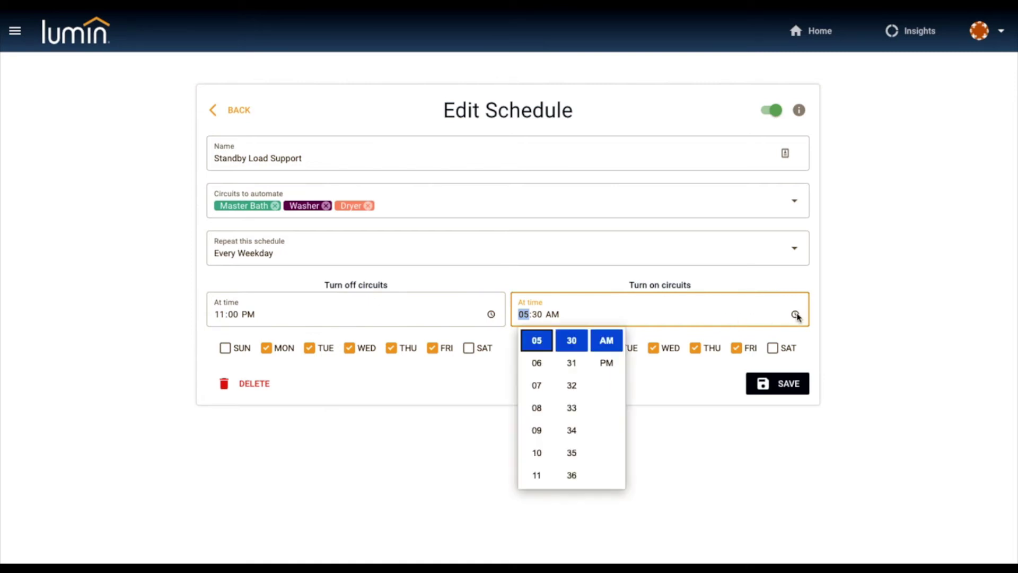
pyautogui.click(793, 253)
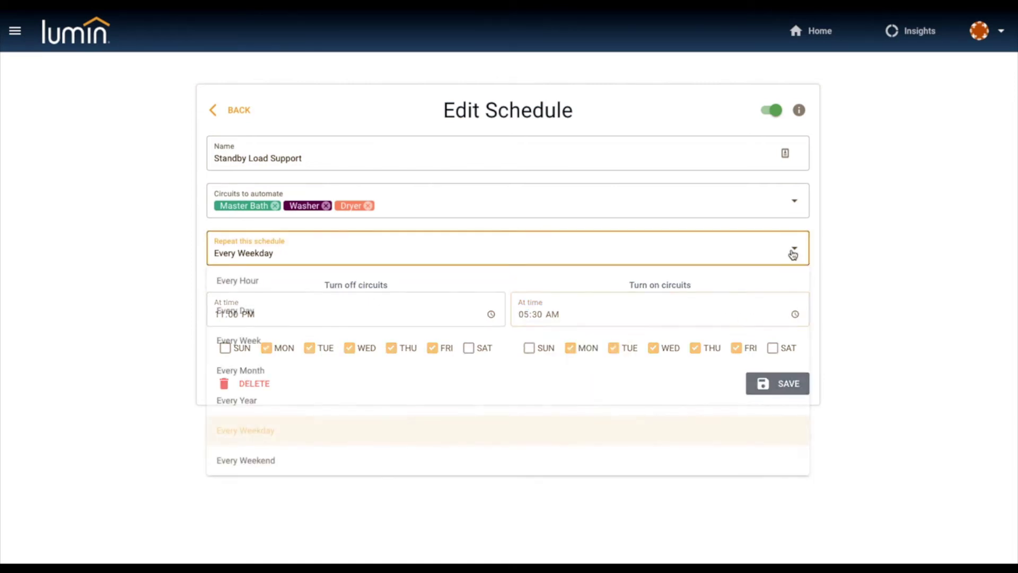
pyautogui.click(793, 254)
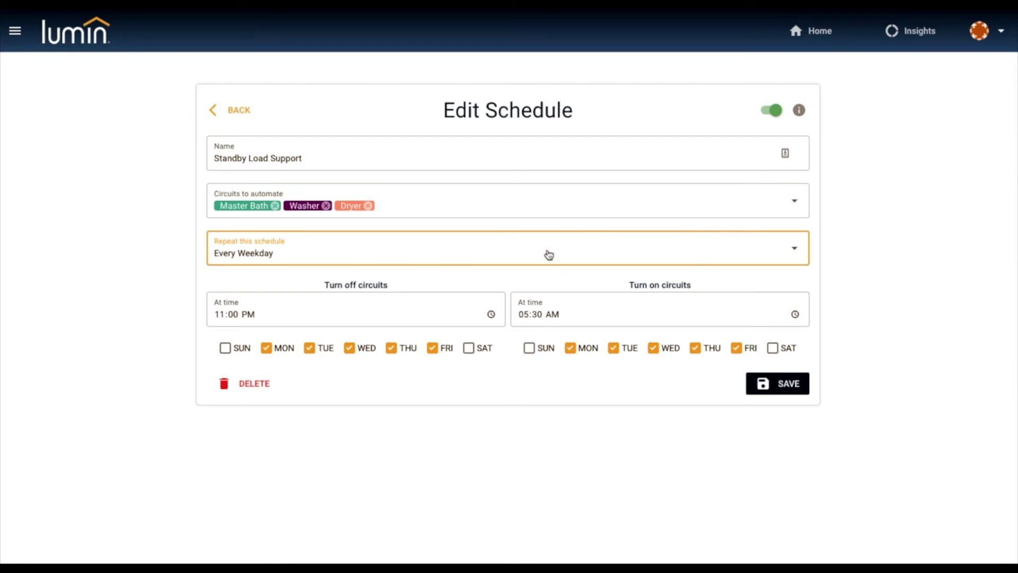
pyautogui.click(245, 112)
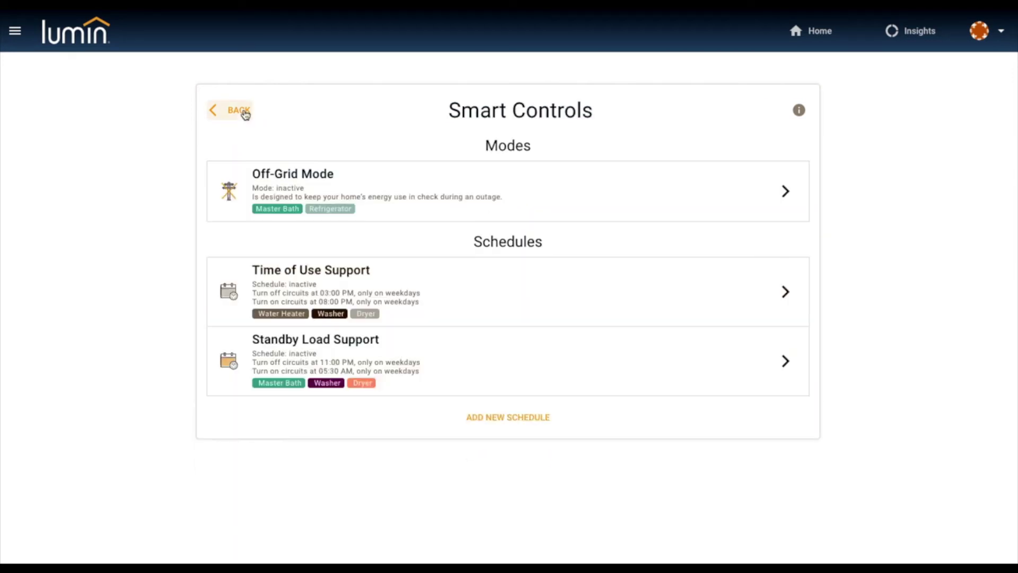
# Glance at Time of Use Support, then open Off-Grid Mode and review its Master Bath and Refrigerator protected circuits.
pyautogui.click(429, 283)
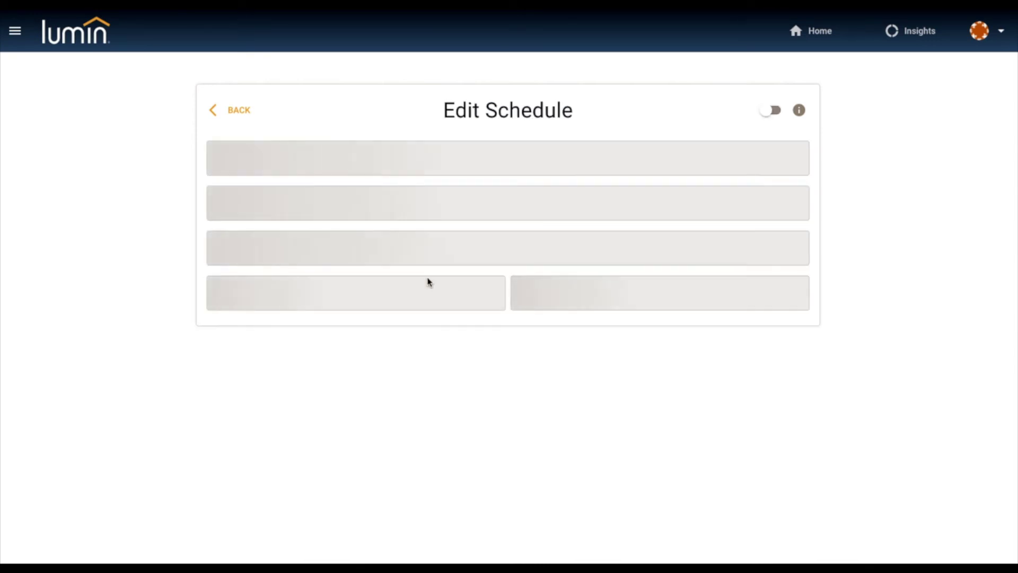
pyautogui.click(241, 112)
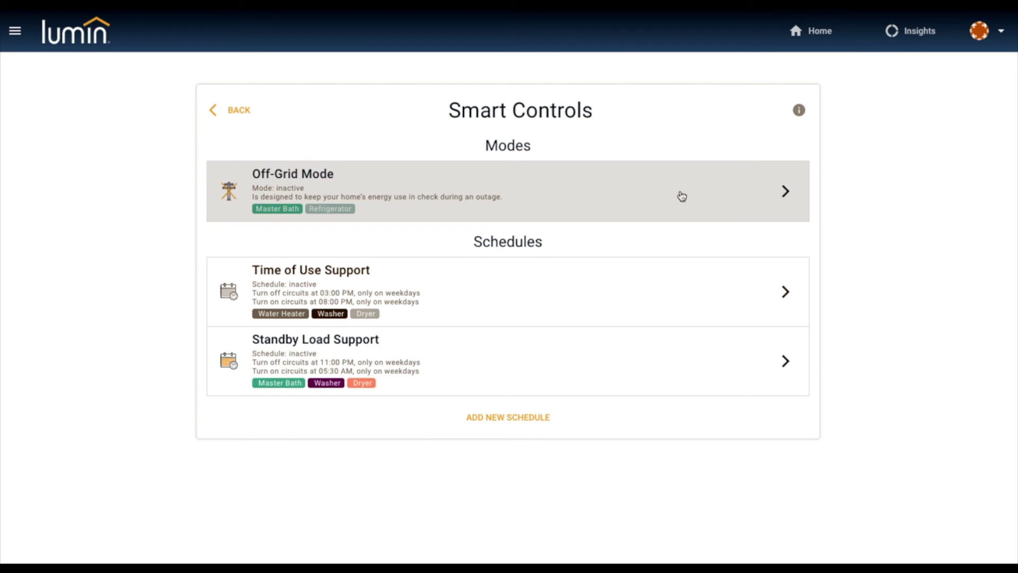
pyautogui.click(778, 195)
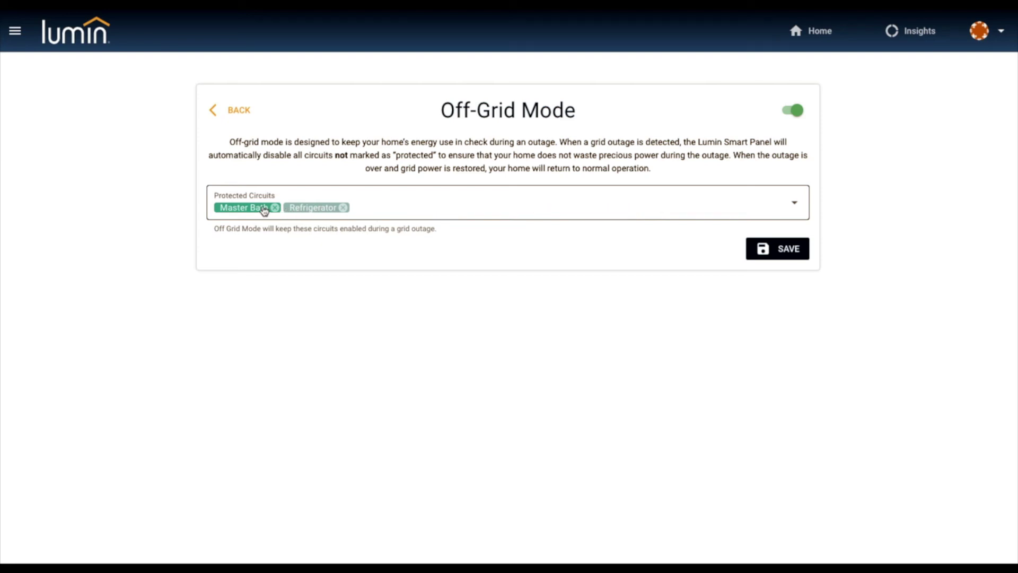
pyautogui.click(791, 204)
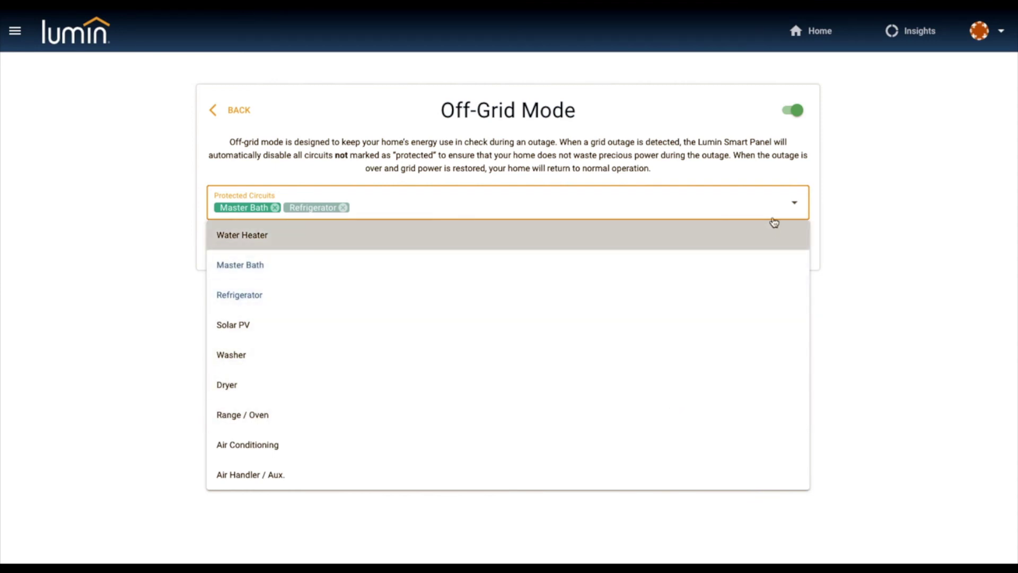
pyautogui.click(791, 206)
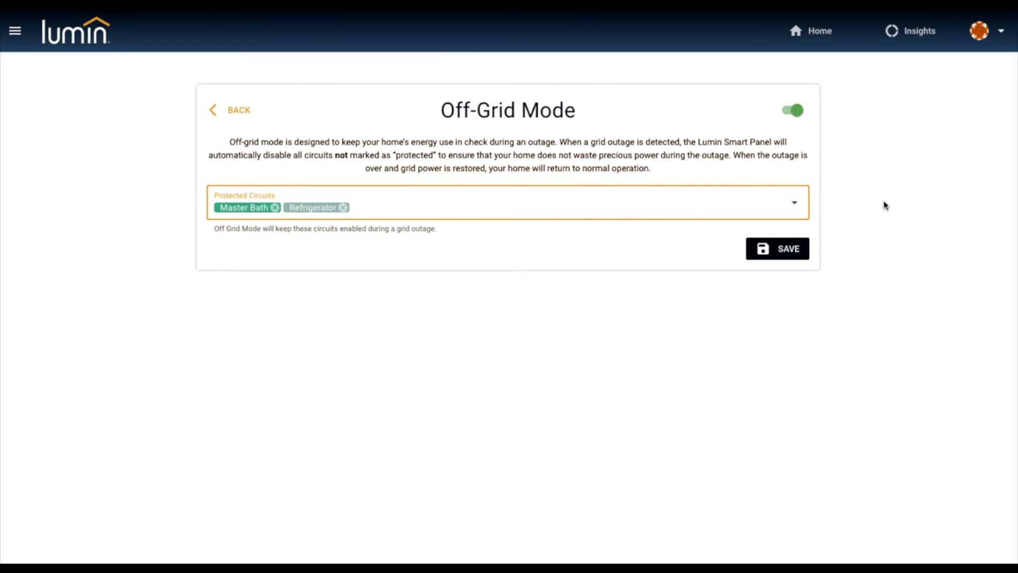
# Turn on Simulate Off-Grid Event in the avatar menu and return to the Home dashboard.
pyautogui.click(1001, 32)
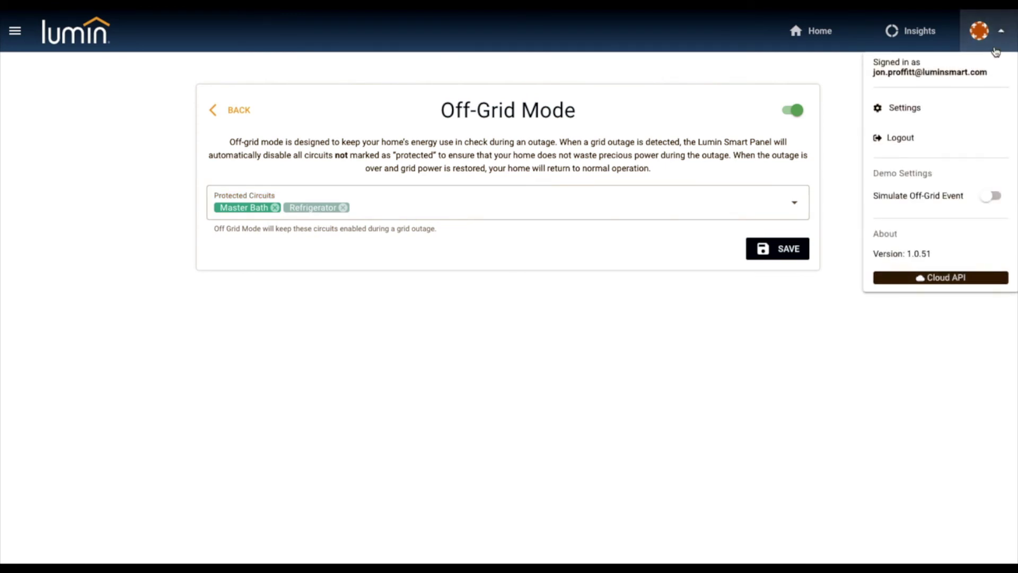
pyautogui.click(994, 197)
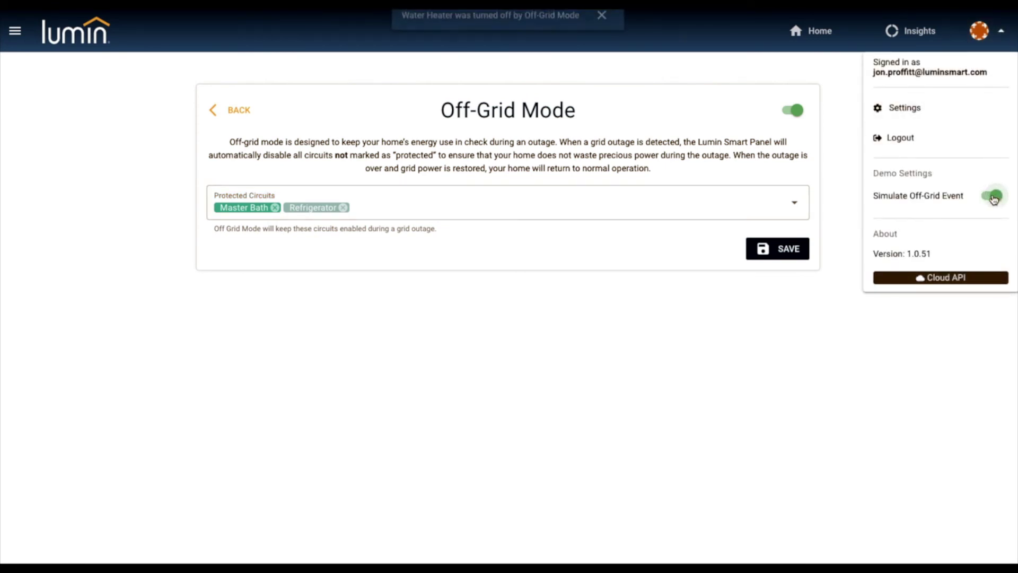
pyautogui.click(992, 323)
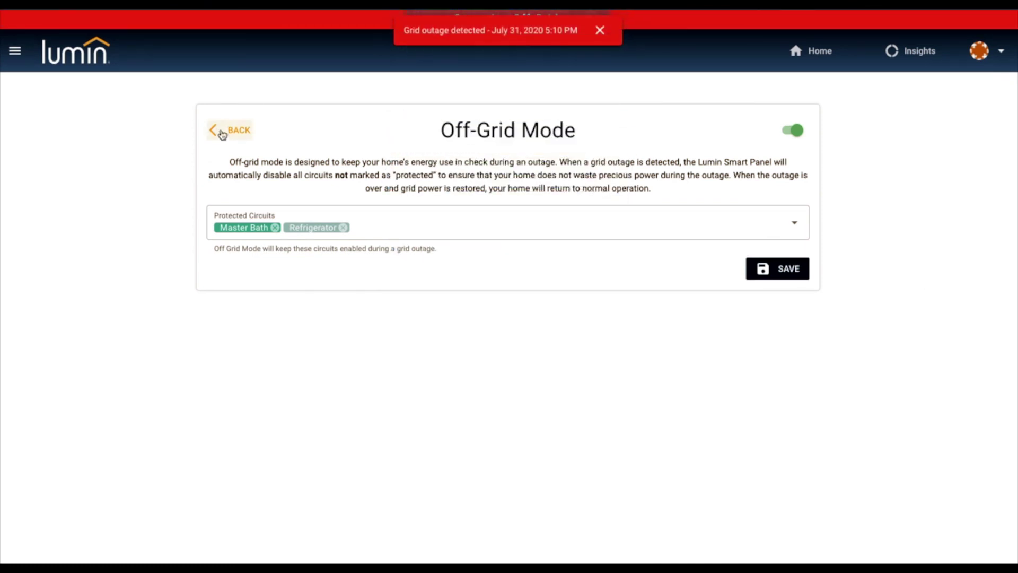
pyautogui.click(91, 64)
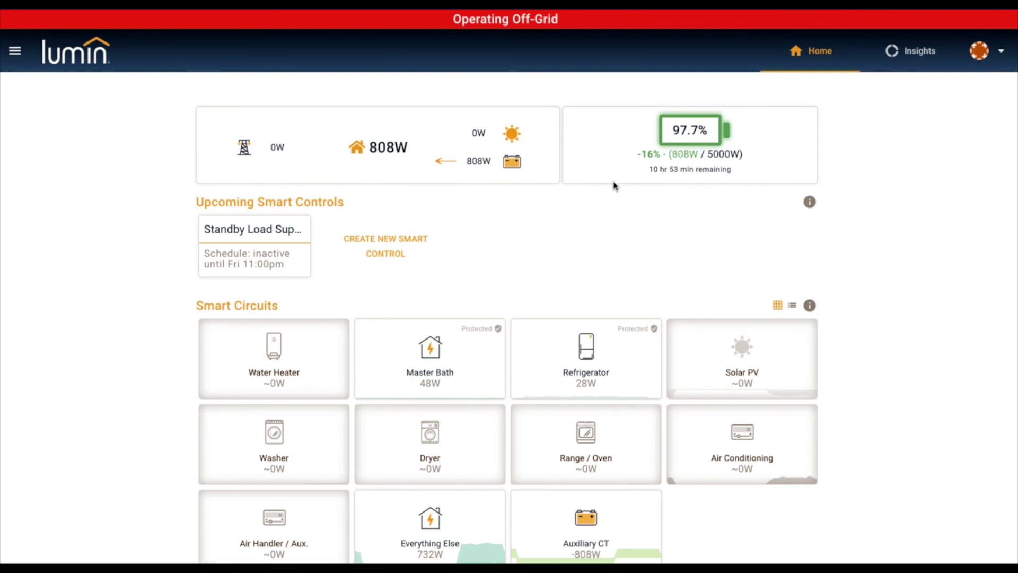
pyautogui.click(294, 363)
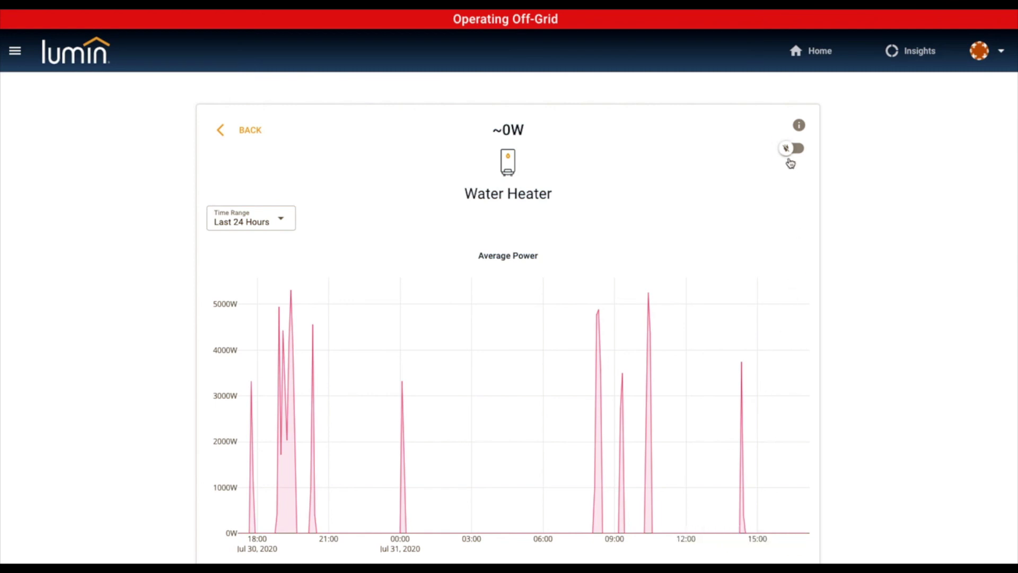
pyautogui.click(790, 151)
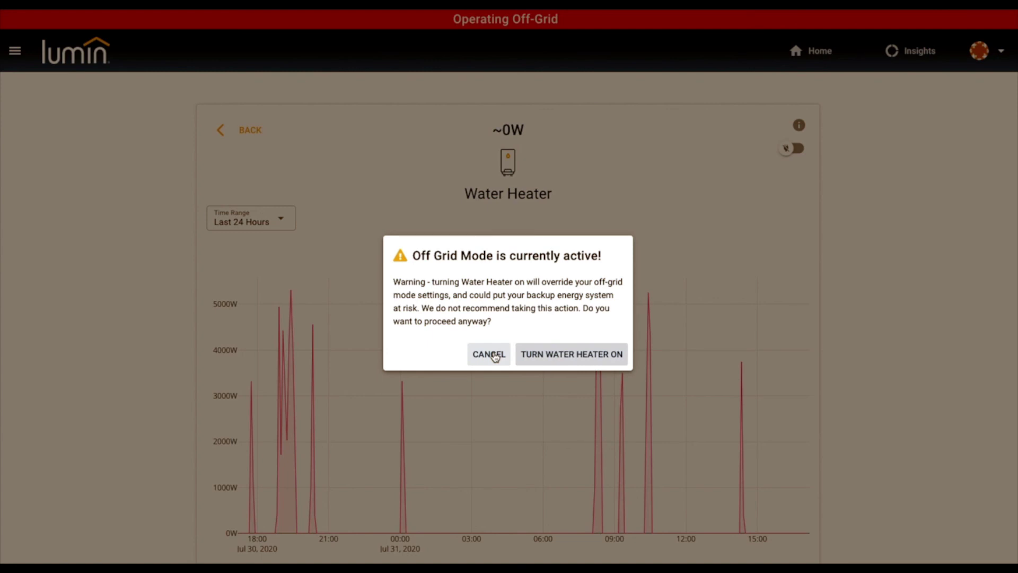
pyautogui.click(495, 356)
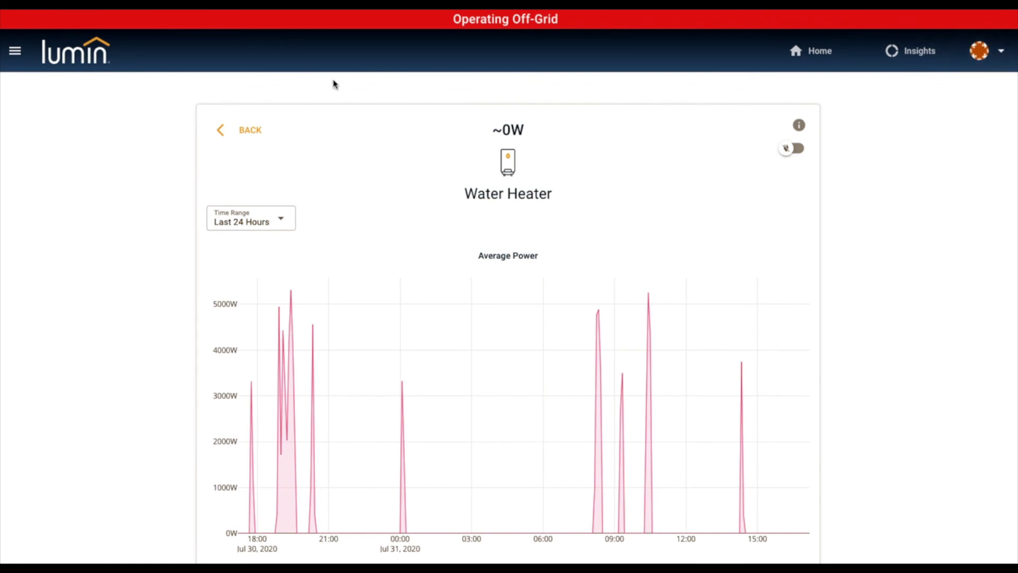
pyautogui.click(90, 55)
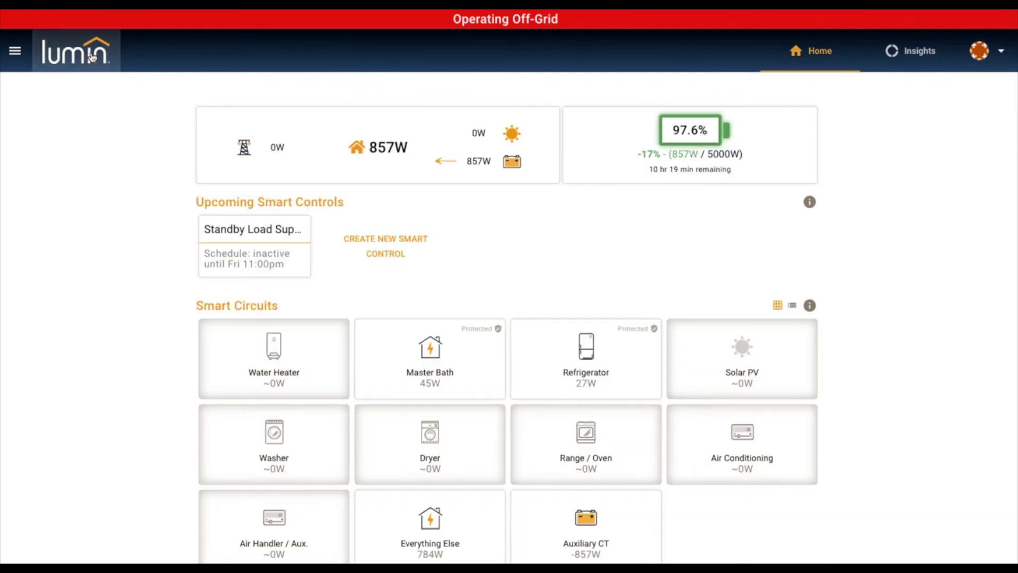